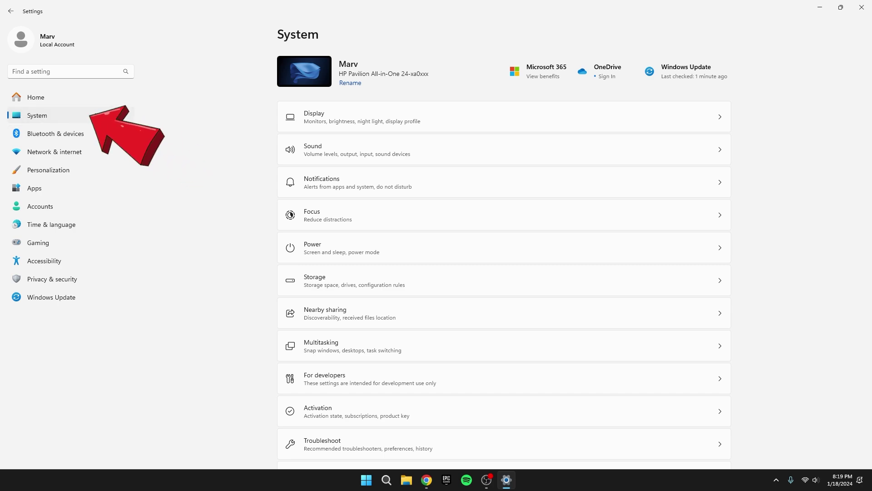
# Open the Graphics page within the system's Display settings
pyautogui.click(322, 115)
pyautogui.scroll(-2, 337, 178)
pyautogui.scroll(-5, 339, 191)
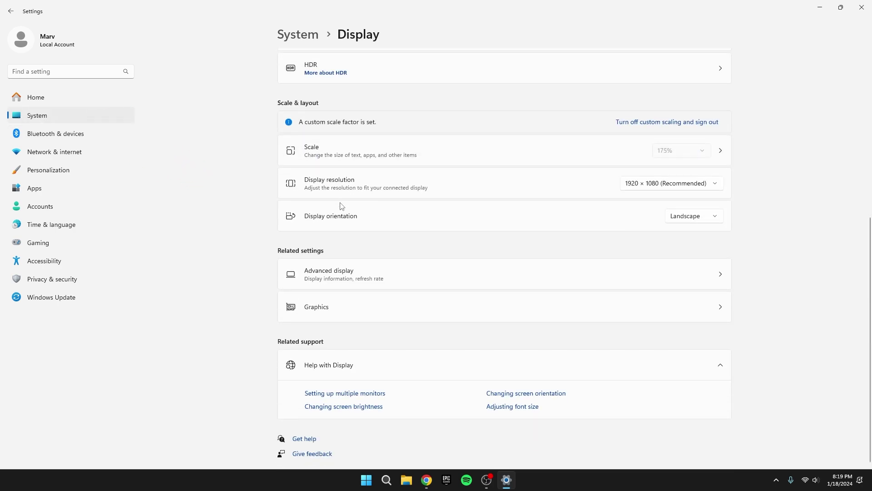
pyautogui.click(321, 317)
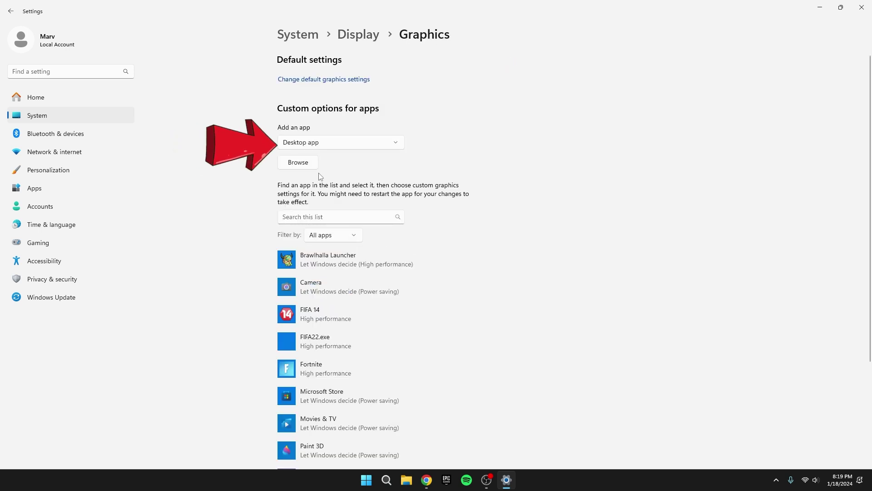
# Browse for a desktop app, select FortniteClient-Win64-Shipping in Fortnite's Win64 folder, and cancel adding it
pyautogui.click(324, 148)
pyautogui.click(323, 146)
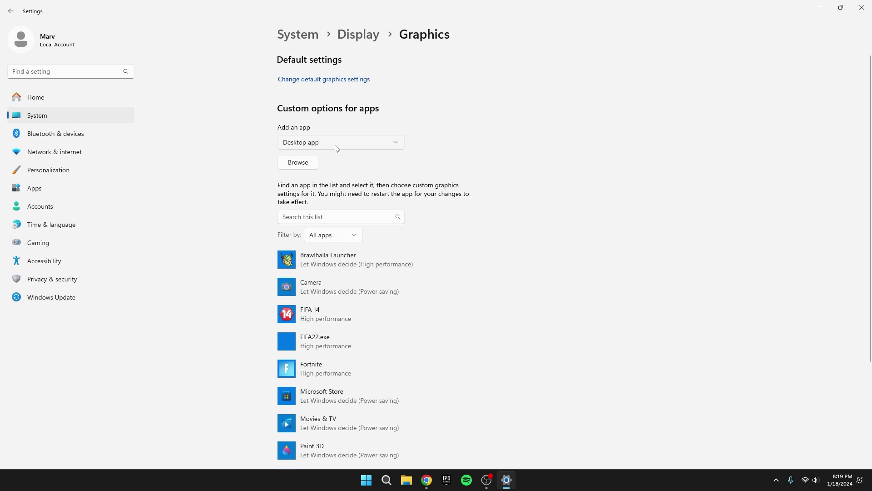
pyautogui.click(308, 163)
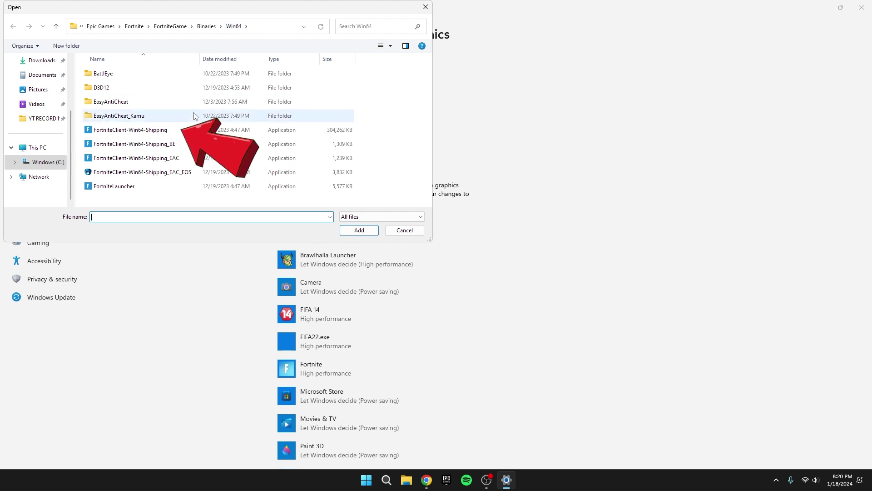
pyautogui.click(174, 135)
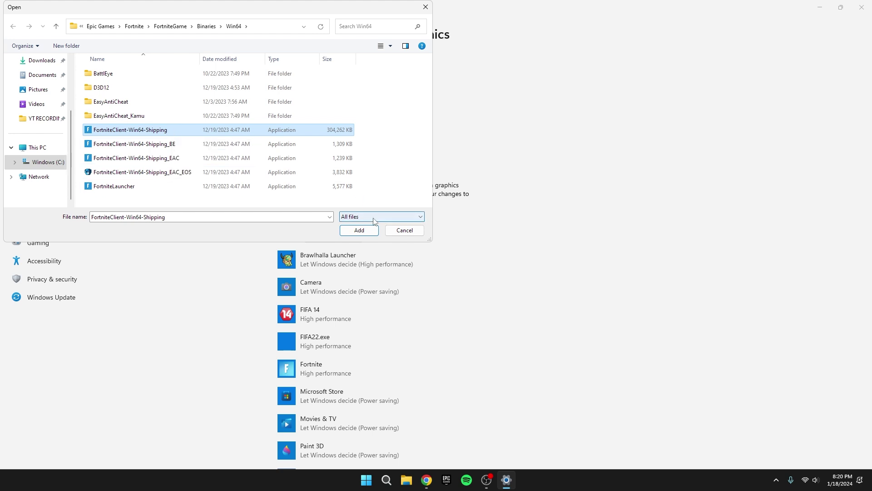
pyautogui.click(404, 230)
# Save Fortnite's graphics preference as High performance in the list of custom app options
pyautogui.click(390, 366)
pyautogui.scroll(-3, 391, 318)
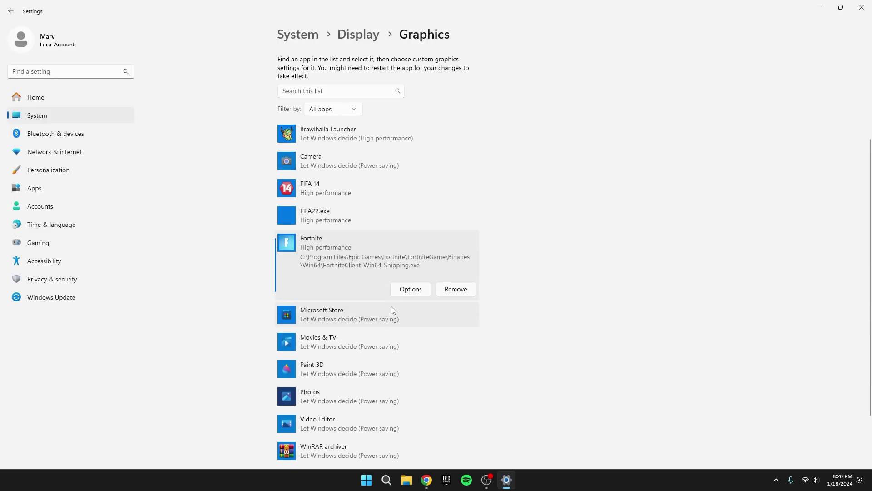
pyautogui.click(409, 292)
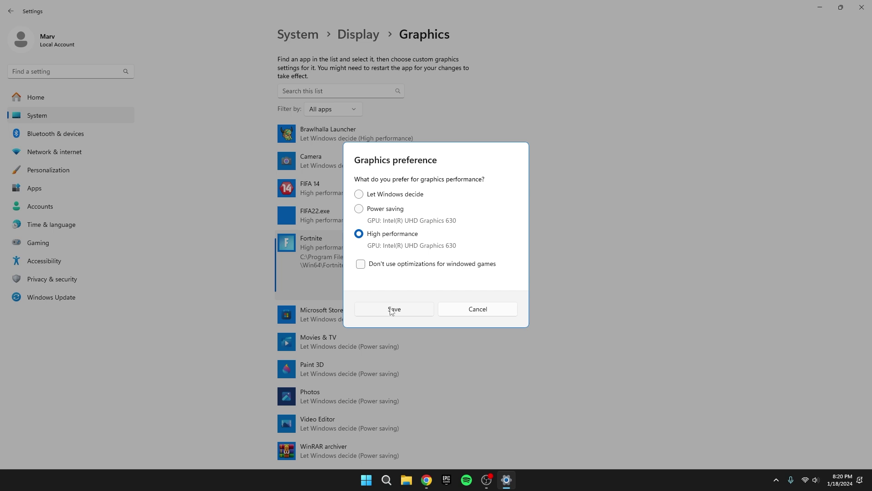
pyautogui.click(393, 310)
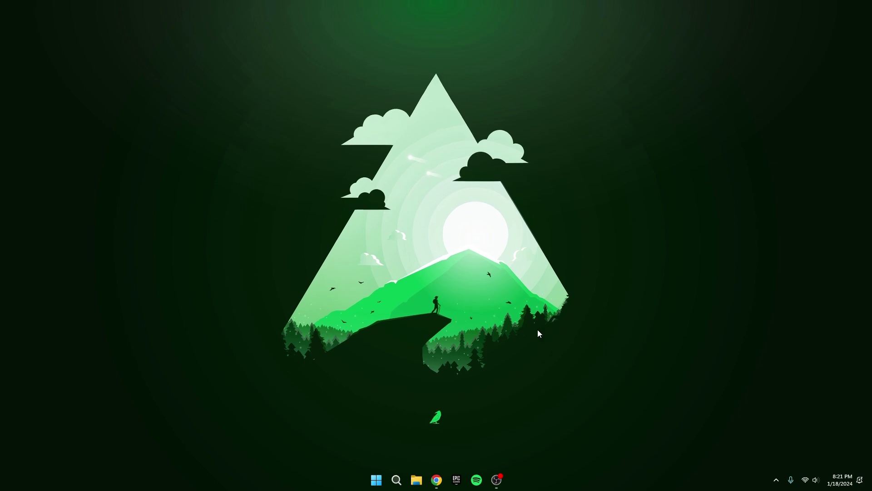
# Examine the memory and CPU performance graphs in Task Manager and close it
pyautogui.rightClick(597, 479)
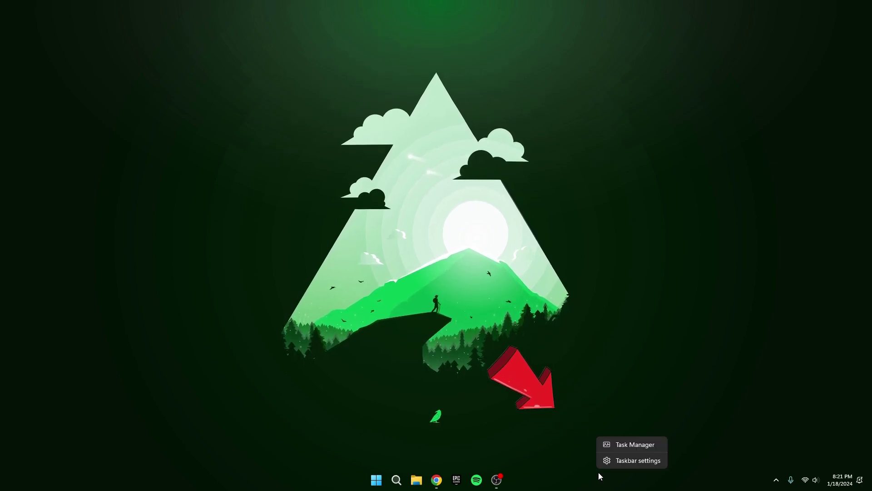
pyautogui.click(621, 445)
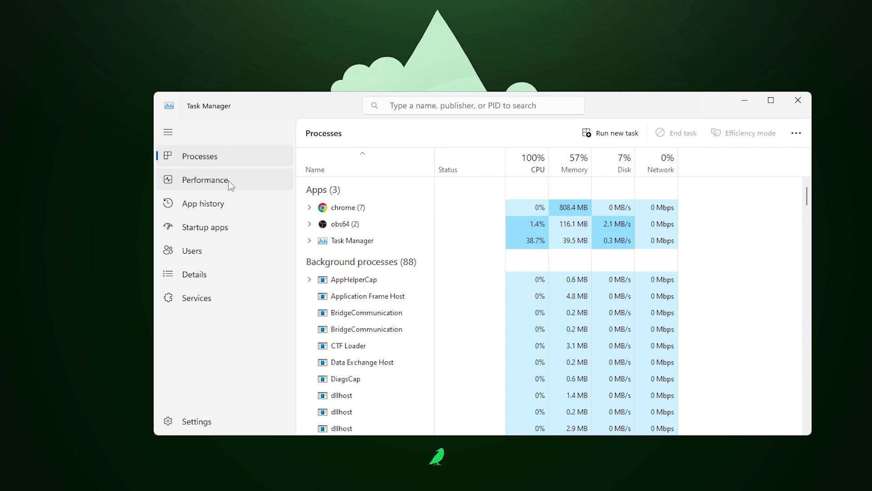
pyautogui.click(228, 181)
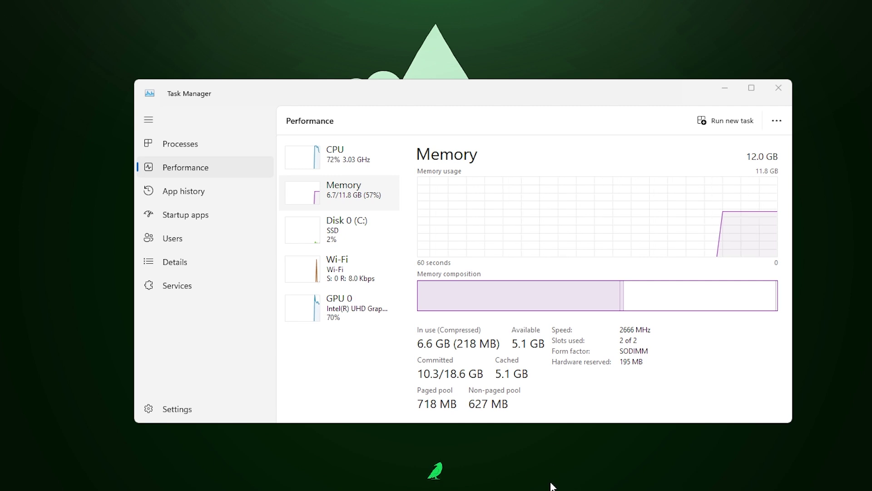
pyautogui.press('Up')
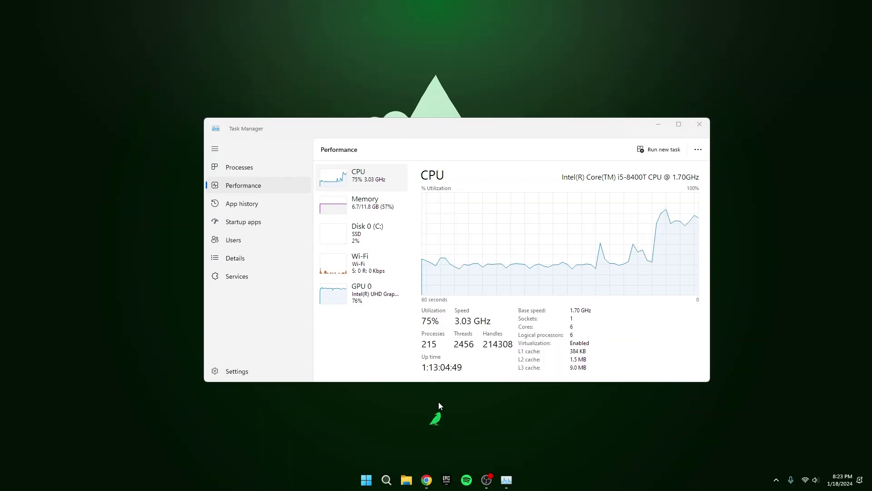
pyautogui.hotkey('alt', 'F4')
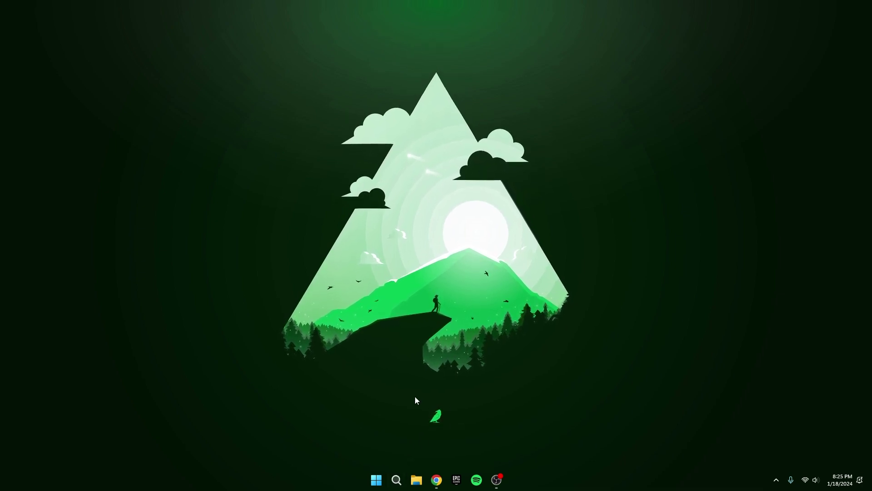
# Open Power Options under System and Security in Control Panel to view the power plans
pyautogui.click(396, 479)
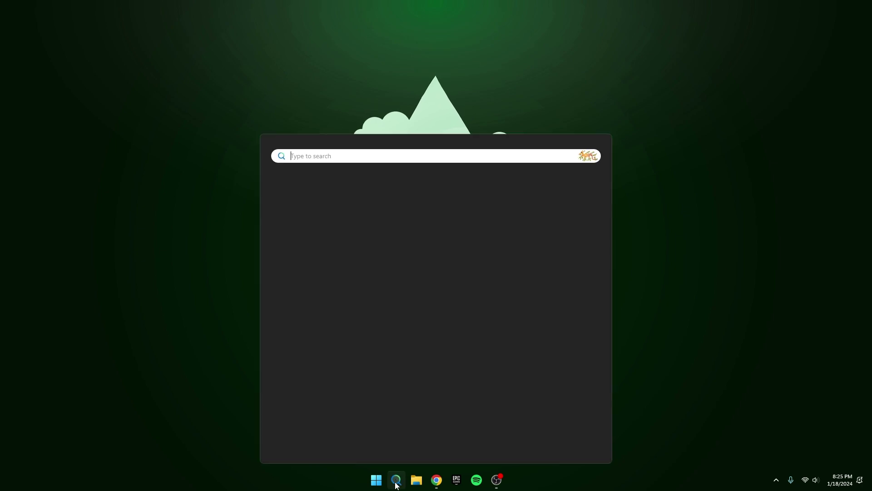
pyautogui.write('con')
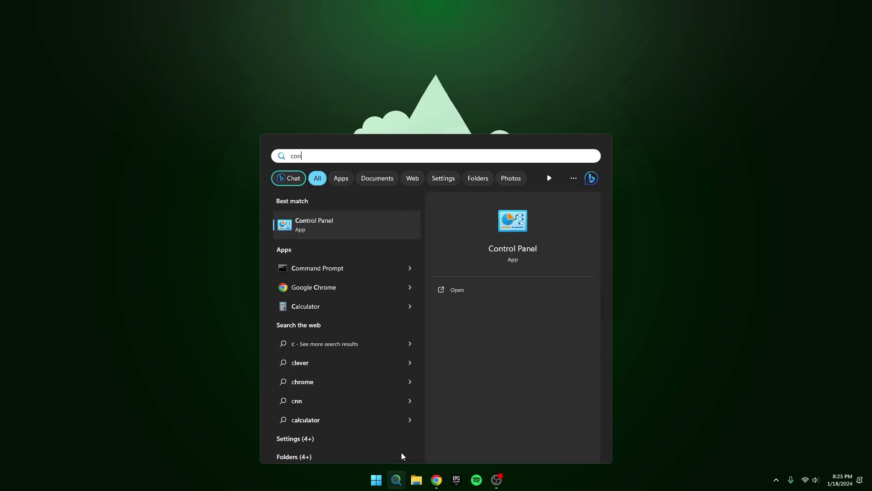
pyautogui.click(344, 223)
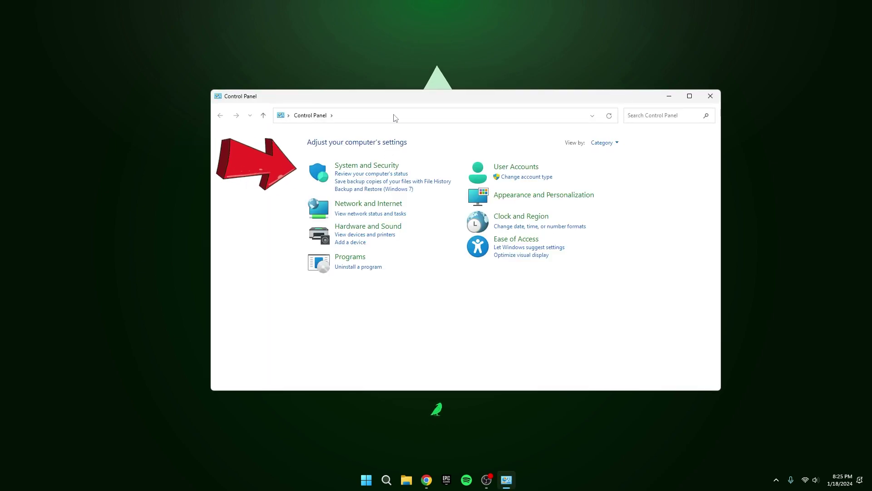
pyautogui.click(347, 166)
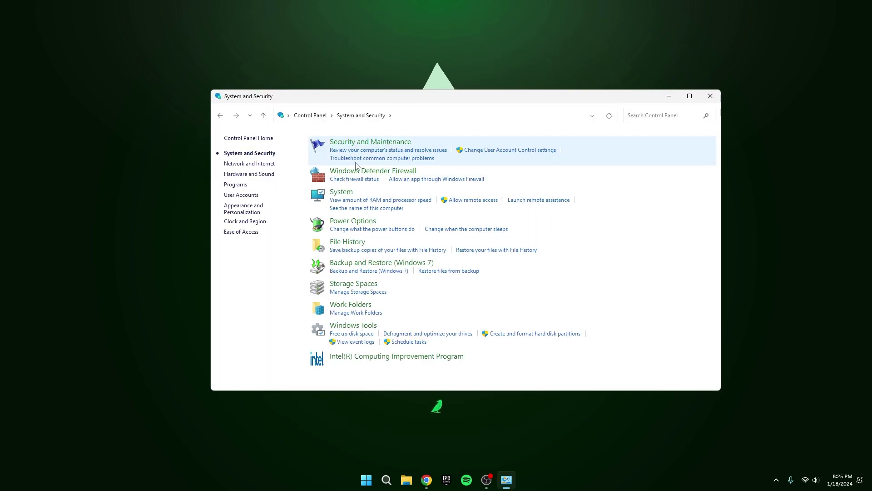
pyautogui.click(357, 224)
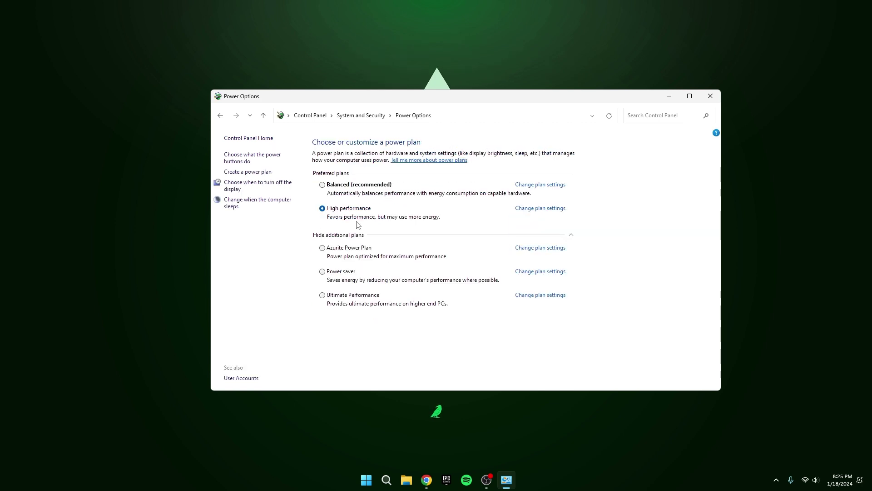
# Unlock the unavailable power button and shutdown settings, leave them without saving, and close Control Panel
pyautogui.click(246, 158)
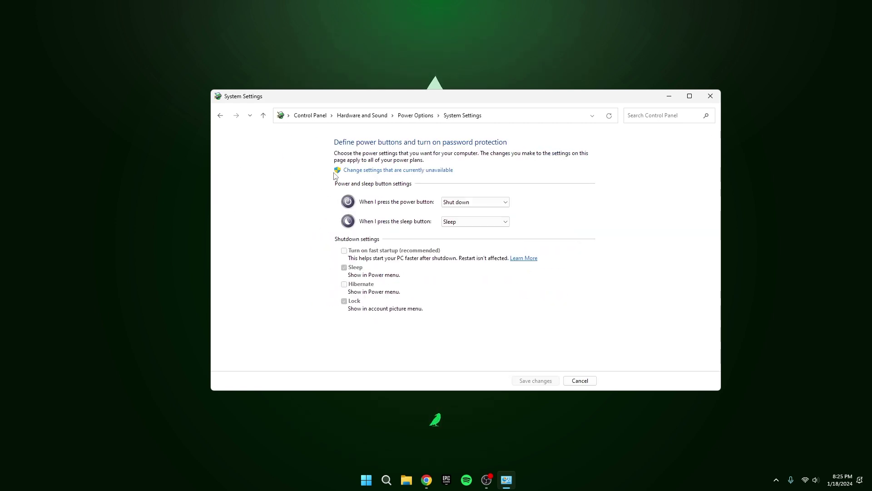
pyautogui.click(426, 173)
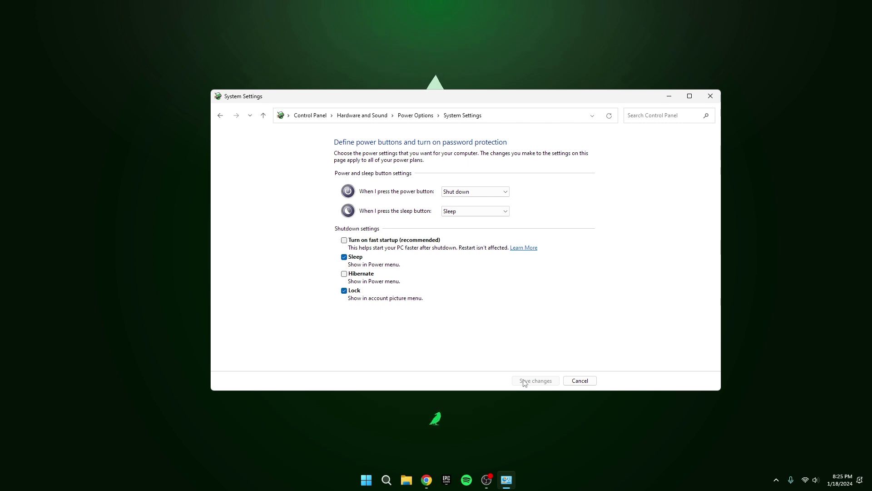
pyautogui.click(566, 384)
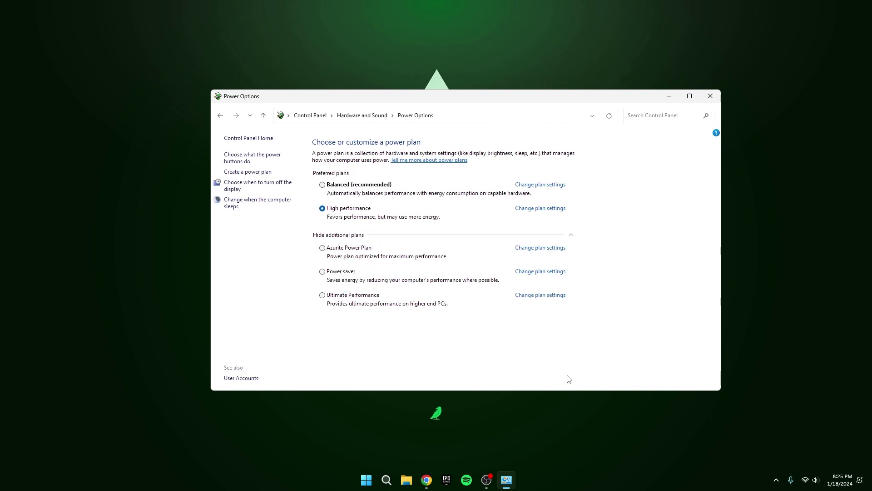
pyautogui.click(710, 96)
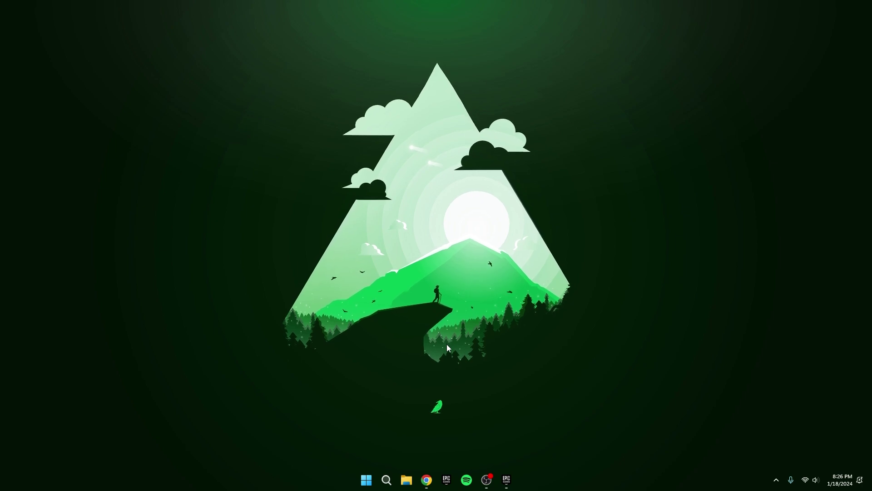
# Switch to the Epic Games Launcher and open Fortnite's installation folder from its management options
pyautogui.click(507, 483)
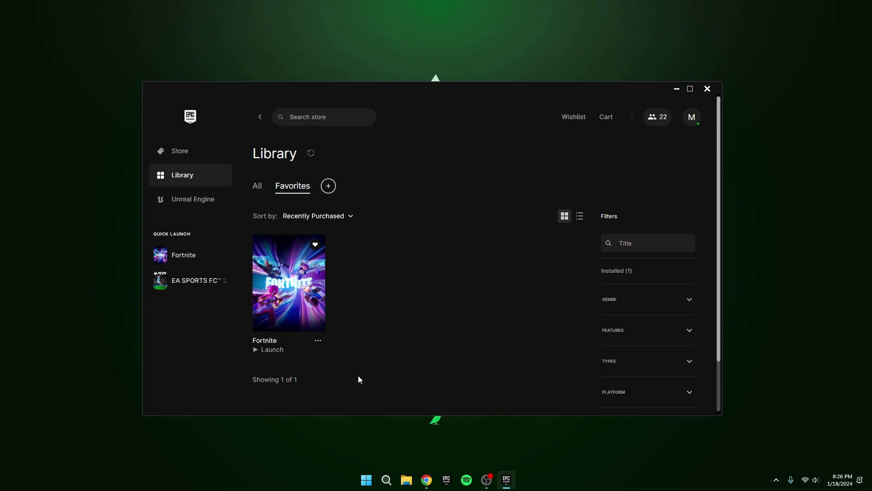
pyautogui.click(317, 342)
pyautogui.click(218, 254)
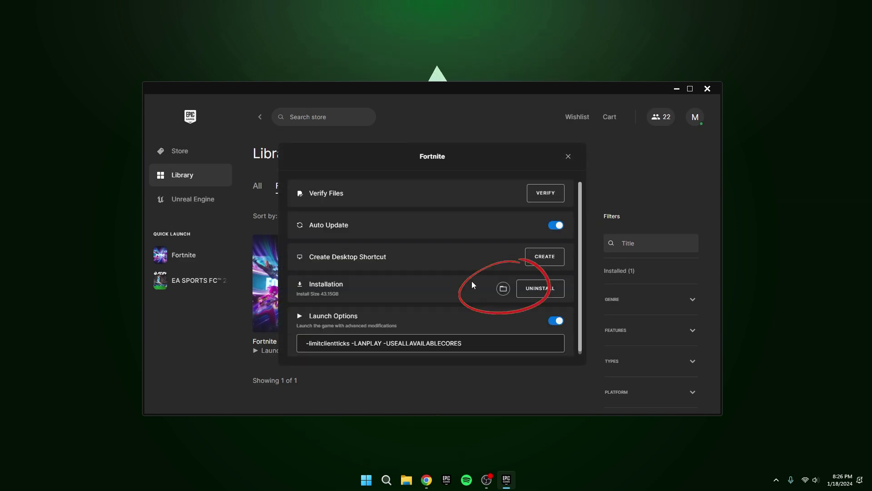
pyautogui.click(503, 288)
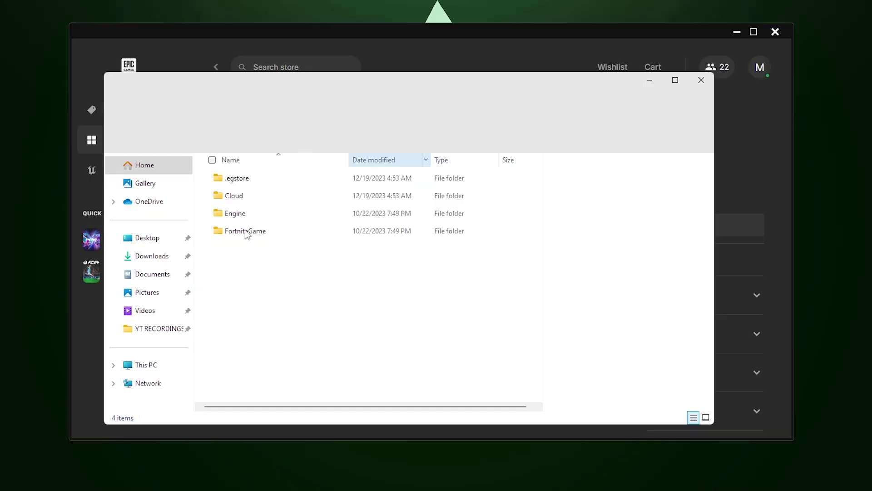
# Go into the FortniteGame > Binaries > Win64 folder of the Fortnite installation
pyautogui.doubleClick(247, 231)
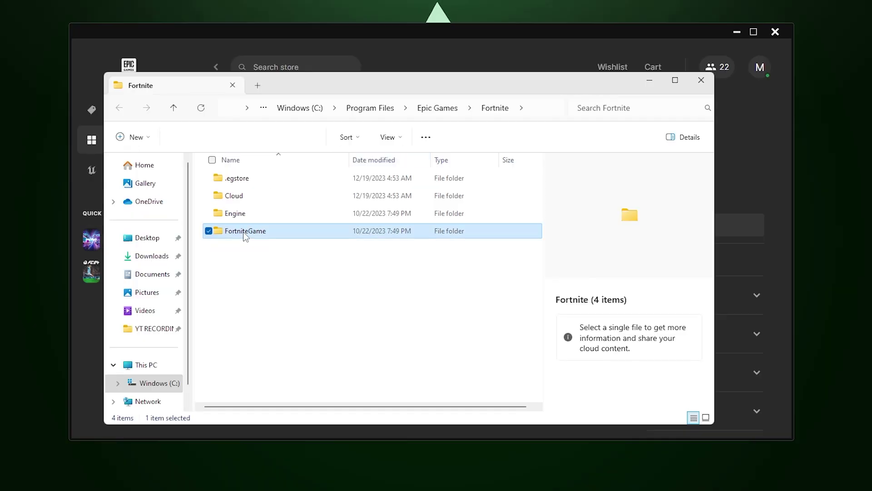
pyautogui.doubleClick(261, 184)
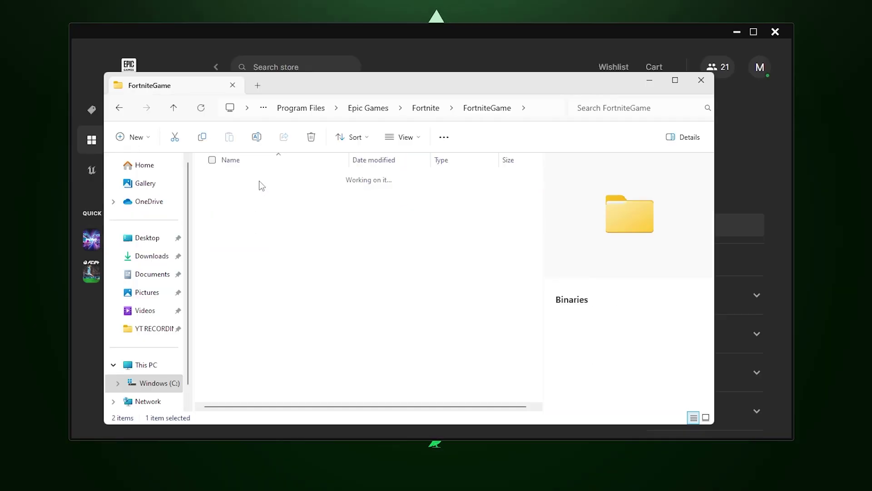
pyautogui.doubleClick(252, 195)
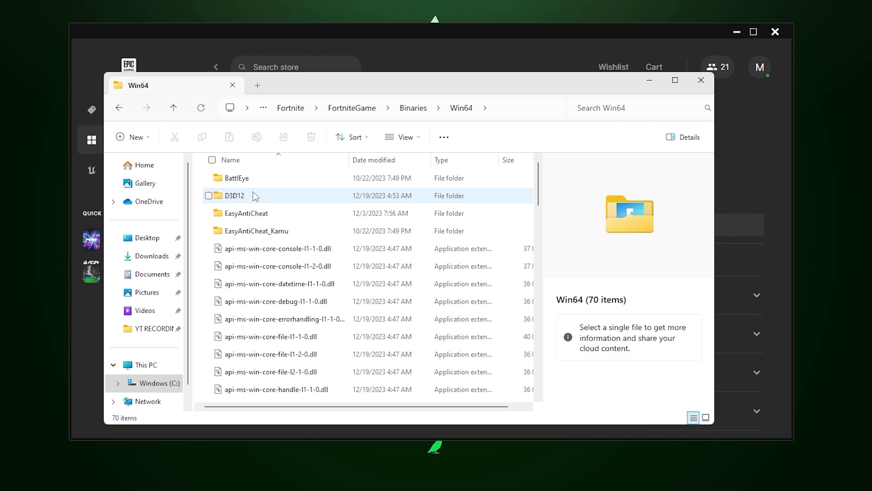
# Open the compatibility properties of the FortniteClient-Win64-Shipping application and its high DPI settings
pyautogui.scroll(-15, 261, 232)
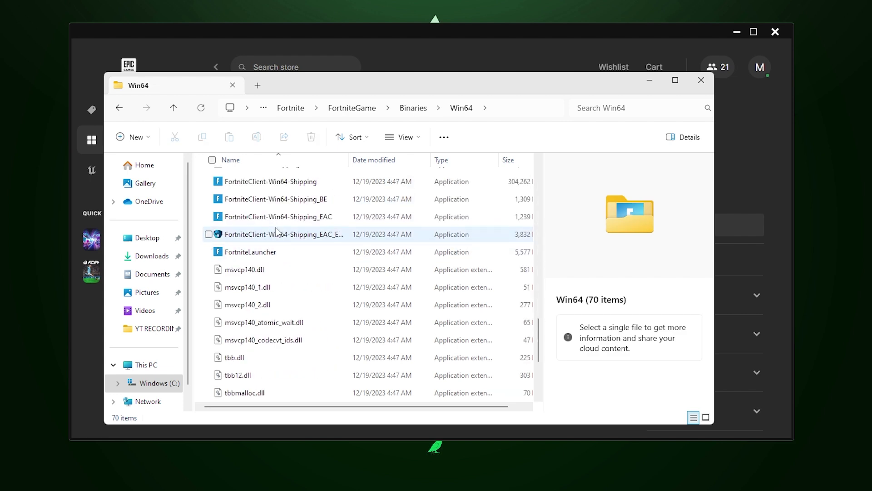
pyautogui.click(299, 184)
pyautogui.rightClick(301, 183)
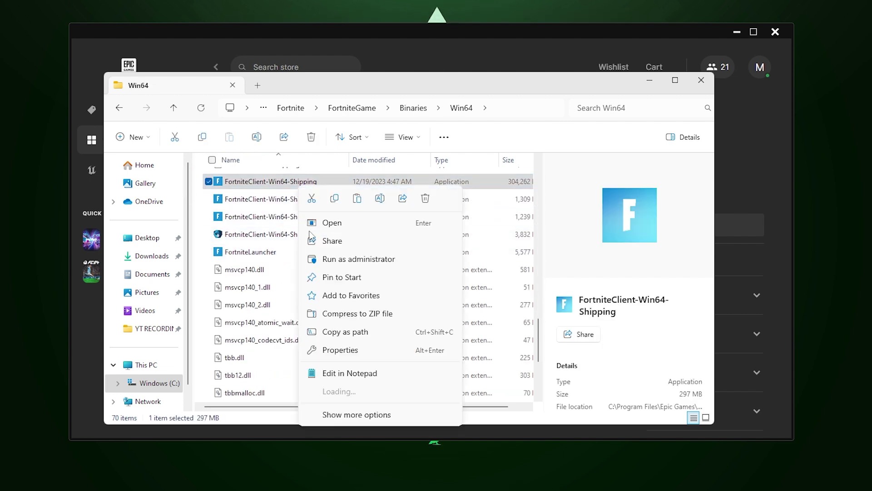
pyautogui.click(336, 355)
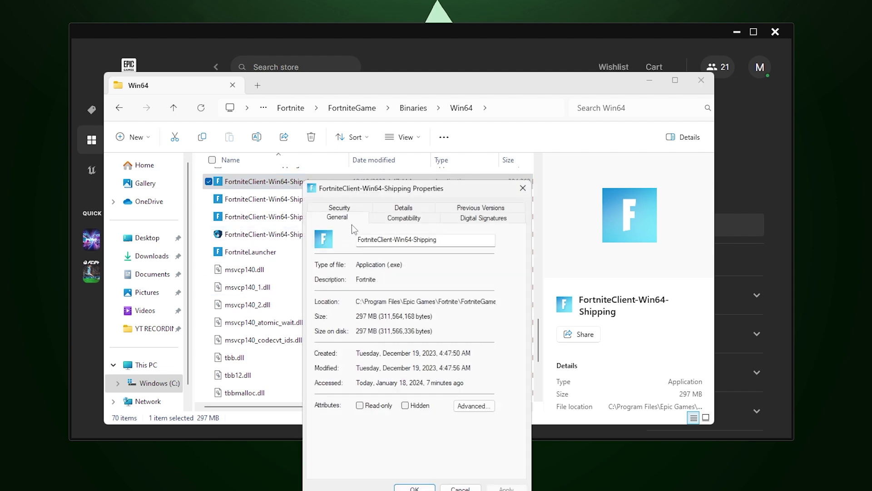
pyautogui.click(391, 219)
pyautogui.moveTo(403, 191); pyautogui.dragTo(387, 128)
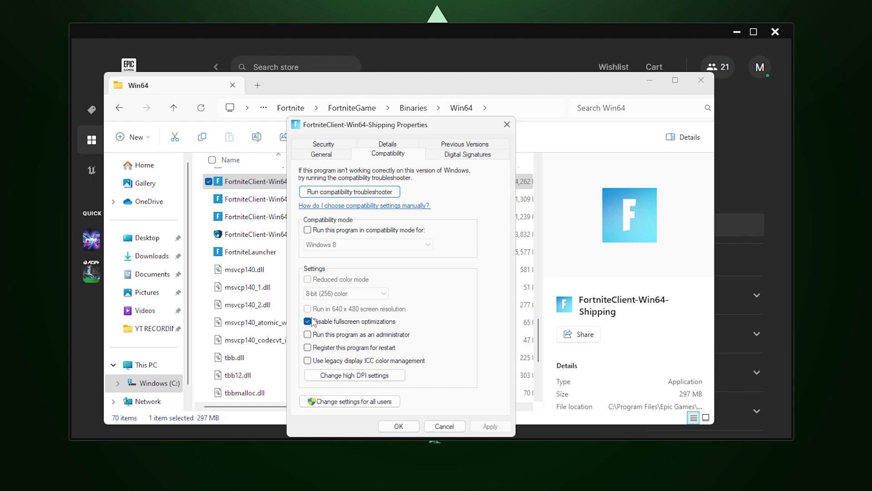
pyautogui.click(339, 377)
pyautogui.click(342, 344)
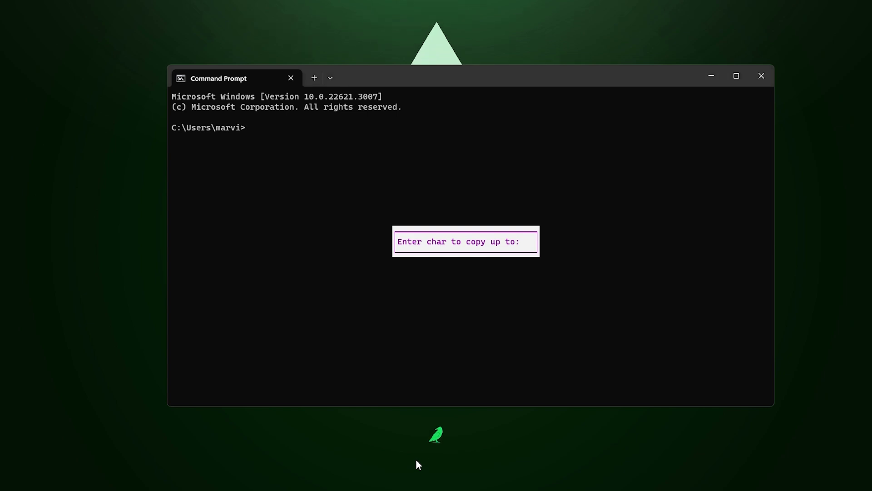
# Search Windows for "cmd" and return to the open Command Prompt window
pyautogui.press('super')
pyautogui.press('super')
pyautogui.press('super')
pyautogui.write('cmd')
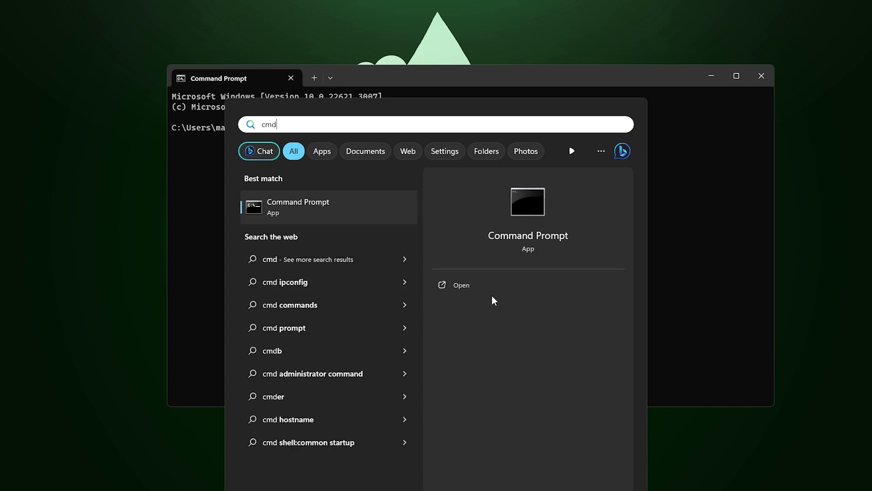
pyautogui.click(160, 390)
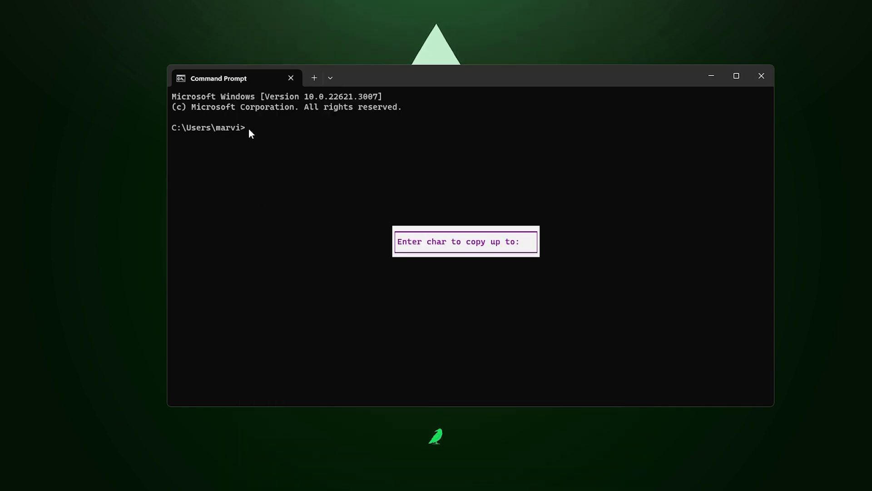
# Enter the system file check command "sfc/ scannow" at the prompt
pyautogui.write('sfc/ scannow')
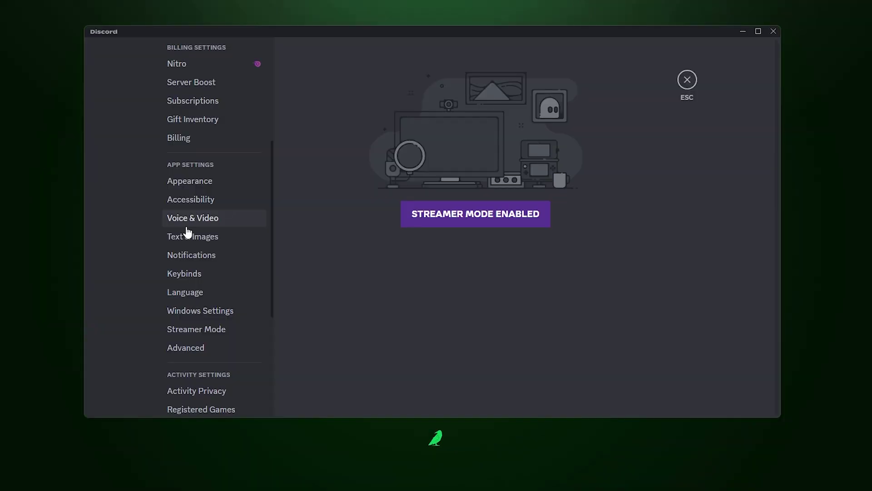
# Switch to Discord and open the Advanced section of its app settings
pyautogui.click(194, 352)
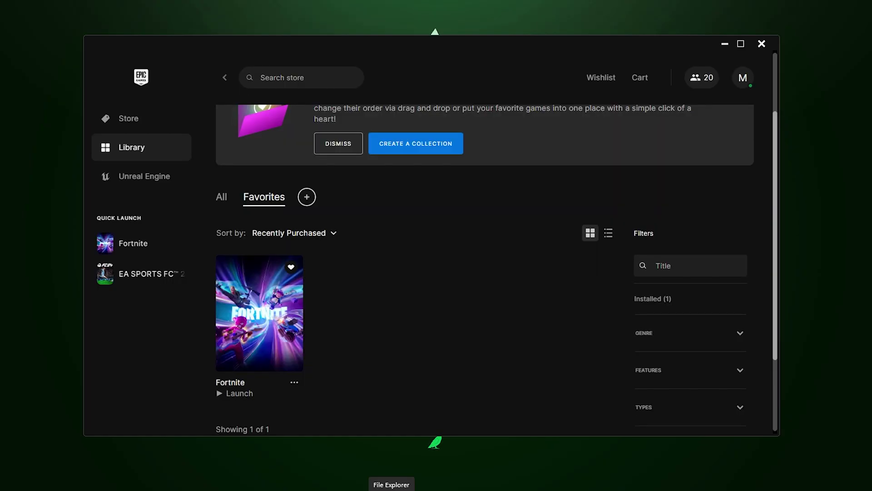
# In the Epic Games Launcher, apply Fortnite's installation options with High Resolution Textures and DirectX 12 Shaders deselected
pyautogui.click(293, 382)
pyautogui.click(168, 267)
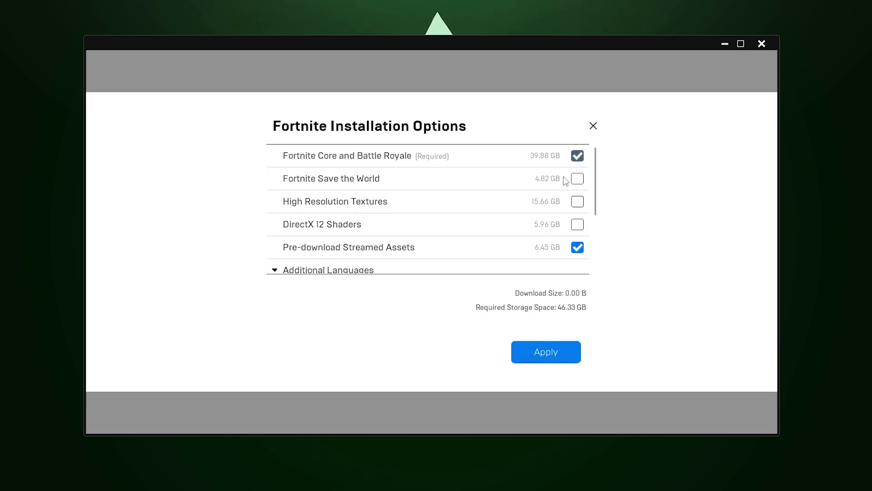
pyautogui.click(578, 201)
pyautogui.click(579, 199)
pyautogui.click(577, 225)
pyautogui.click(578, 224)
pyautogui.click(565, 359)
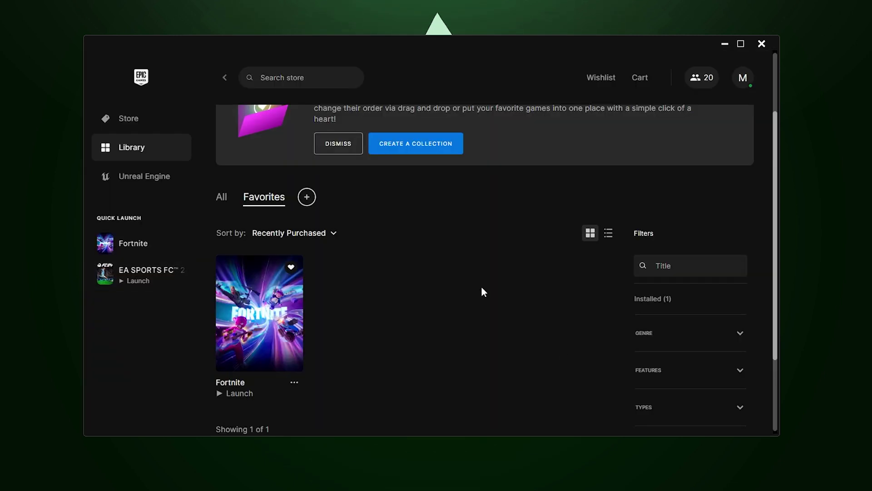
# Open Fortnite's management options and start verifying the game files
pyautogui.click(294, 382)
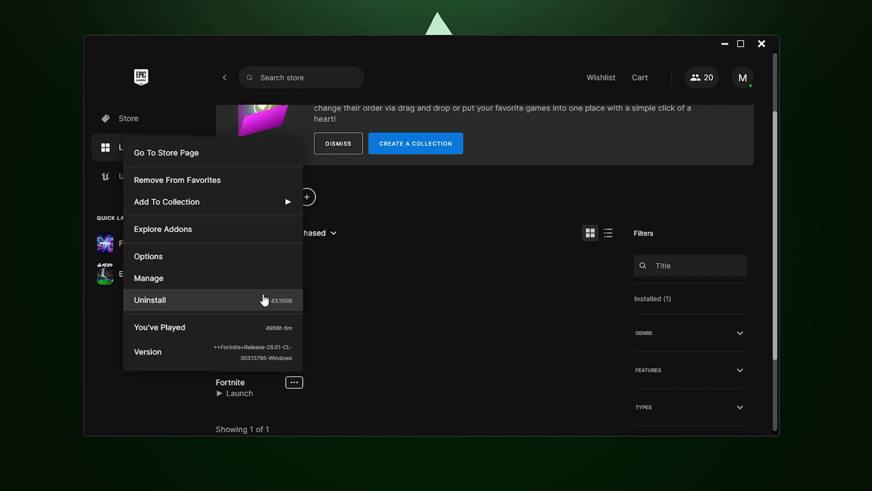
pyautogui.click(181, 278)
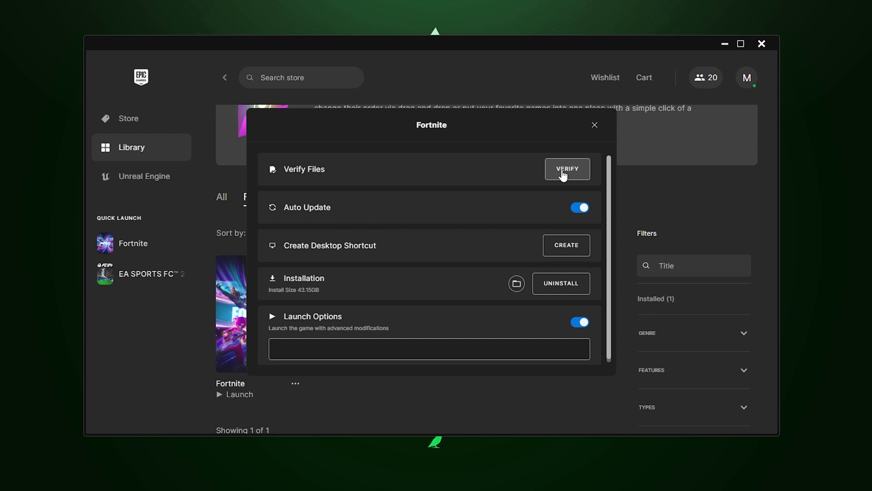
pyautogui.click(563, 175)
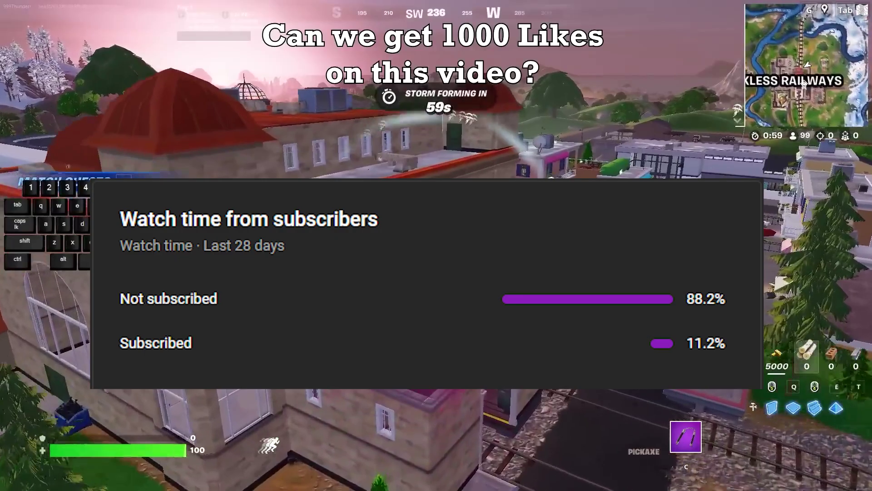
pyautogui.press('w')
pyautogui.press('space')
pyautogui.press('d')
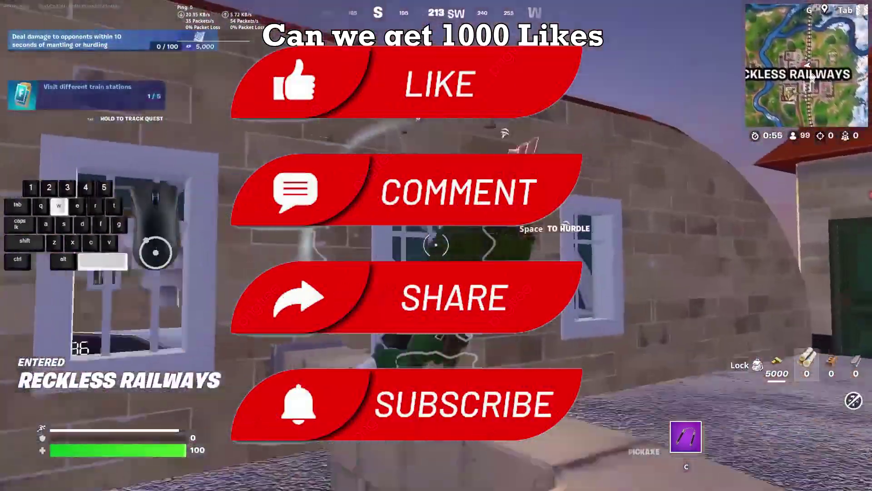
pyautogui.press('1')
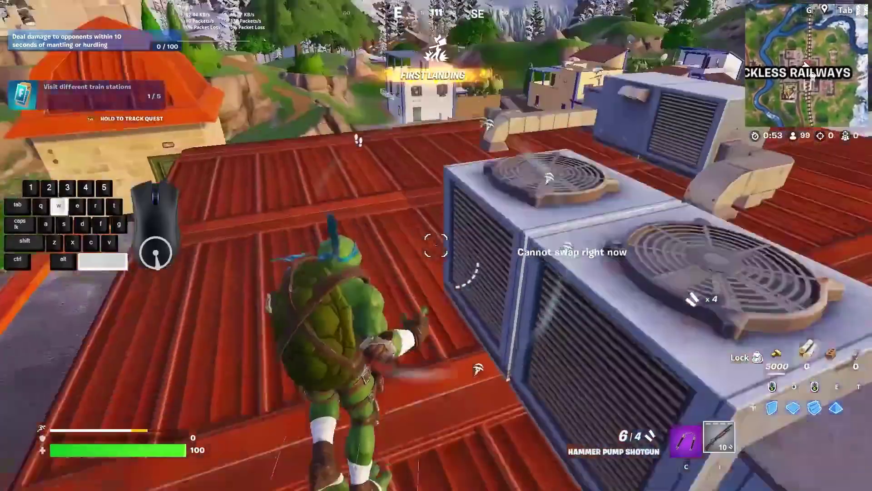